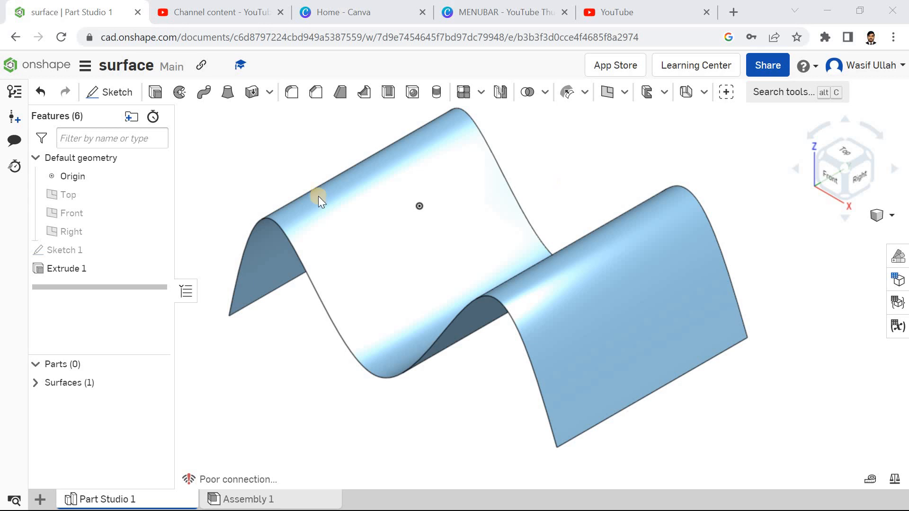
Step: Select the old Sketch 1 and Extrude 1 features together and delete them
left_click(107, 253)
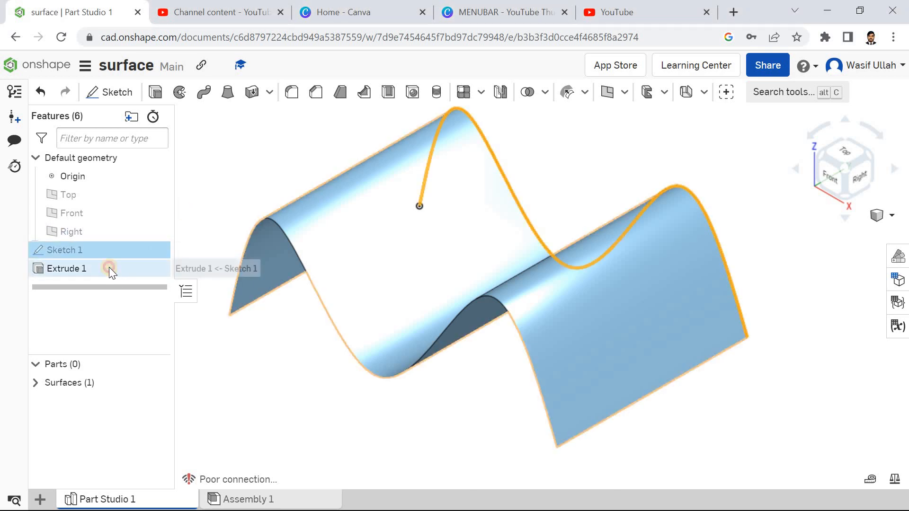
left_click(109, 267, "ctrl")
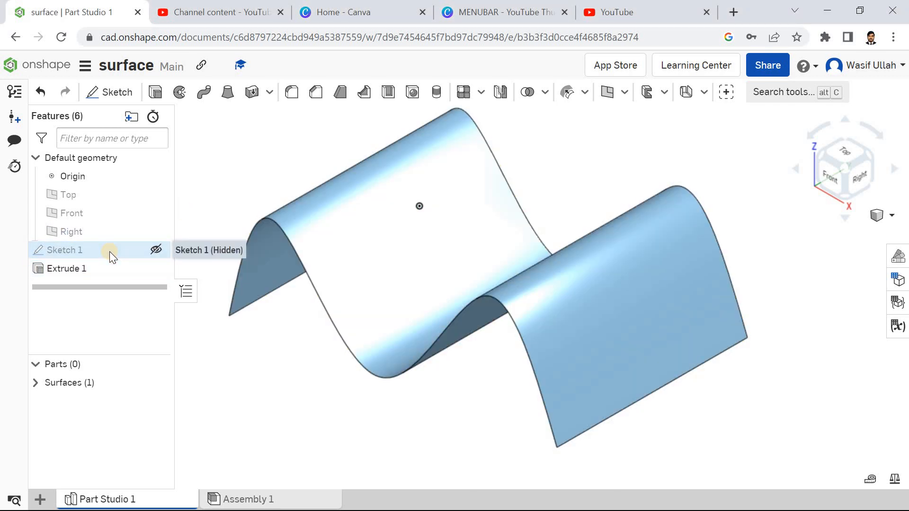
key("Delete")
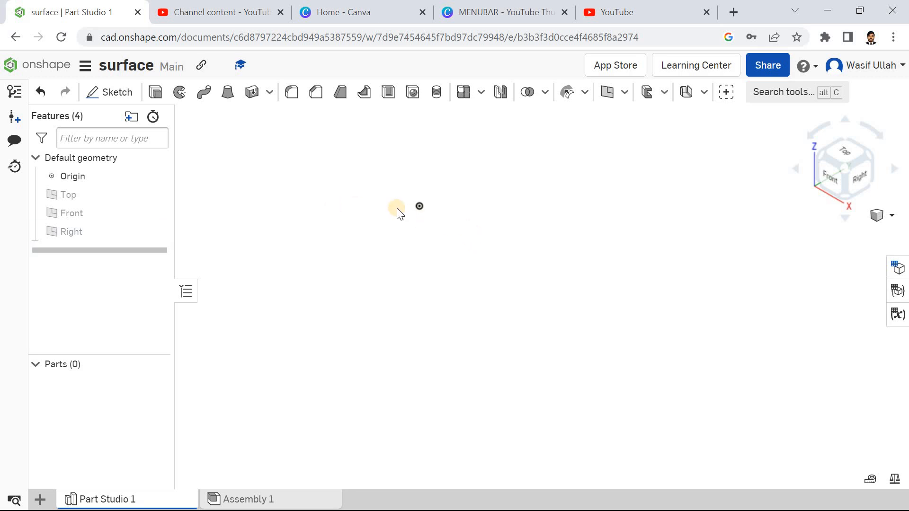
Step: Show the default Top, Front and Right planes and switch to the isometric view
left_click(398, 209)
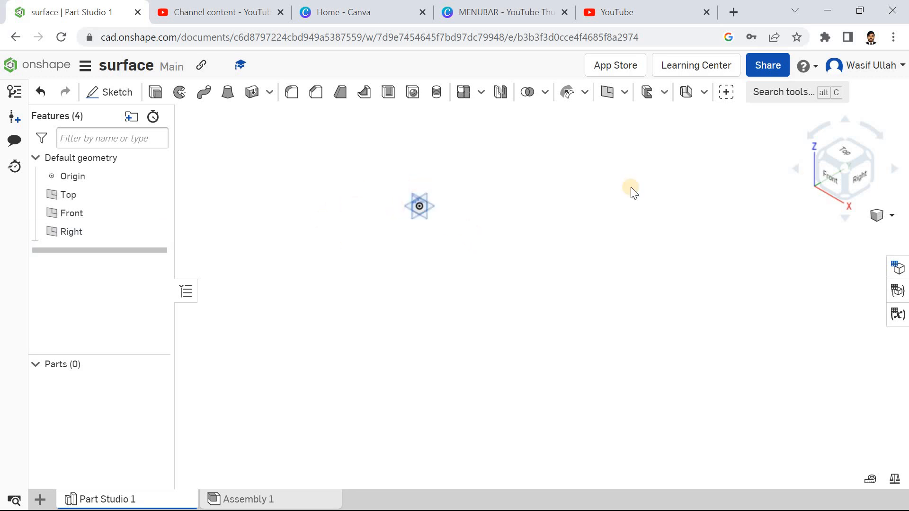
left_click(892, 215)
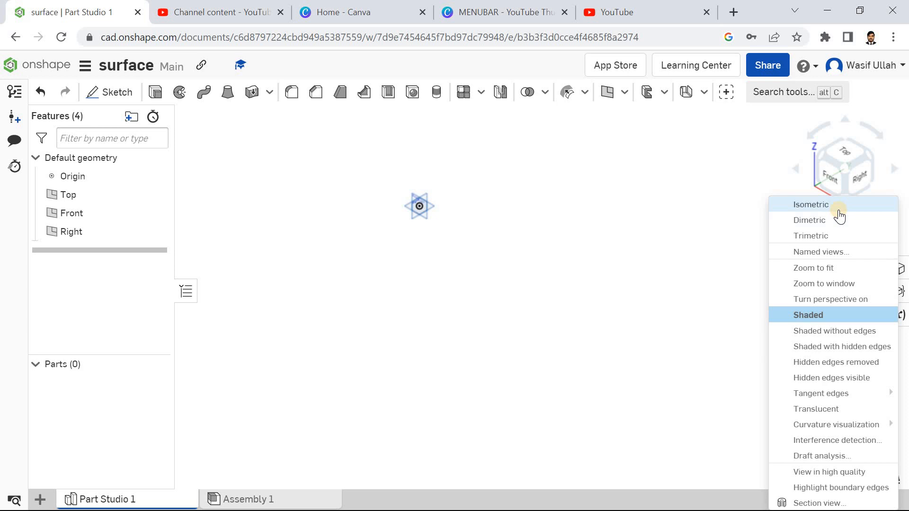
left_click(839, 209)
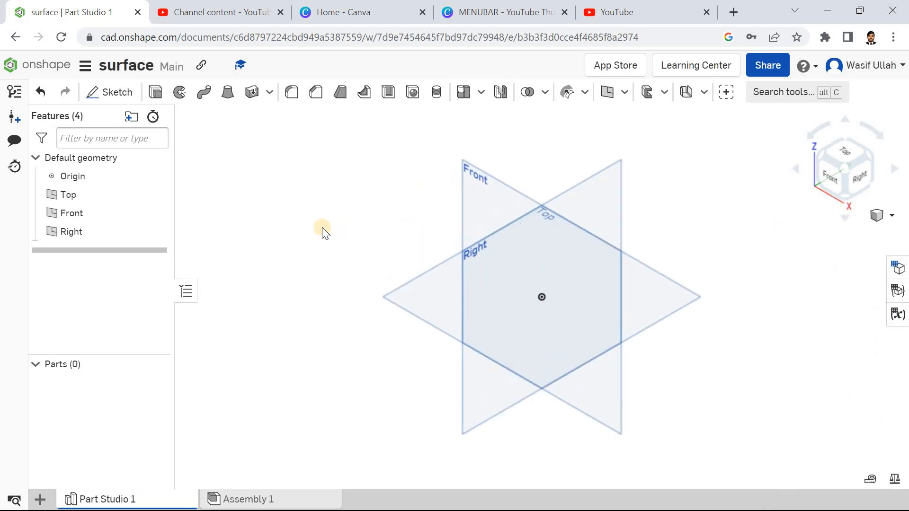
Step: Start a new sketch placed on the Front plane
left_click(110, 92)
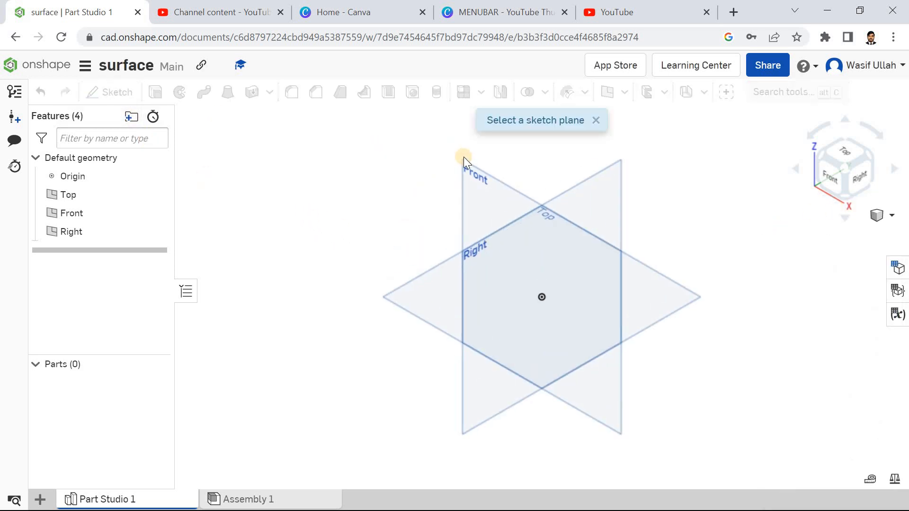
left_click(485, 198)
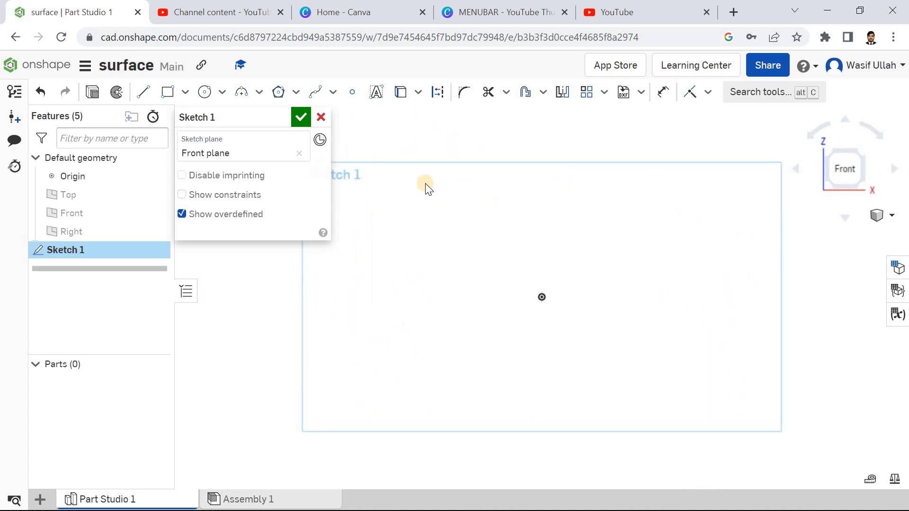
Step: Draw a spline from the origin through alternating peak and trough points to the right, forming two peaks
left_click(316, 91)
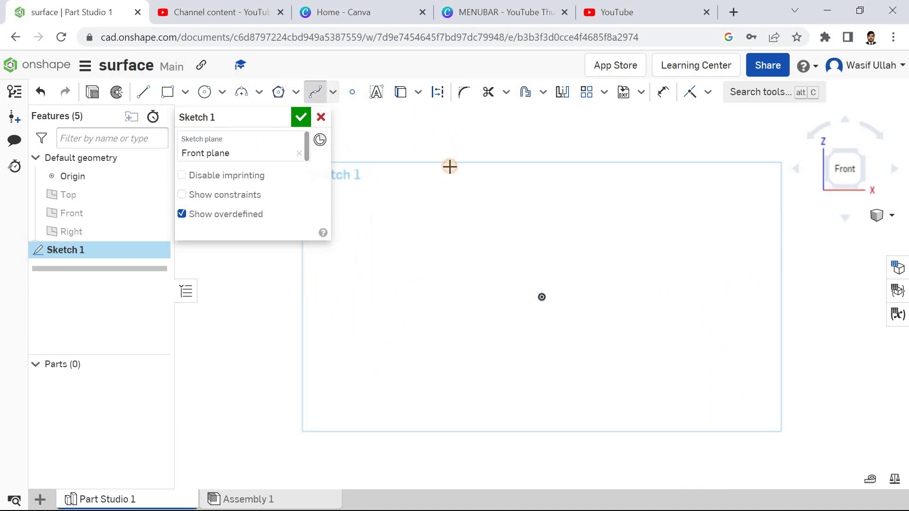
left_click(541, 297)
left_click(585, 181)
left_click(655, 284)
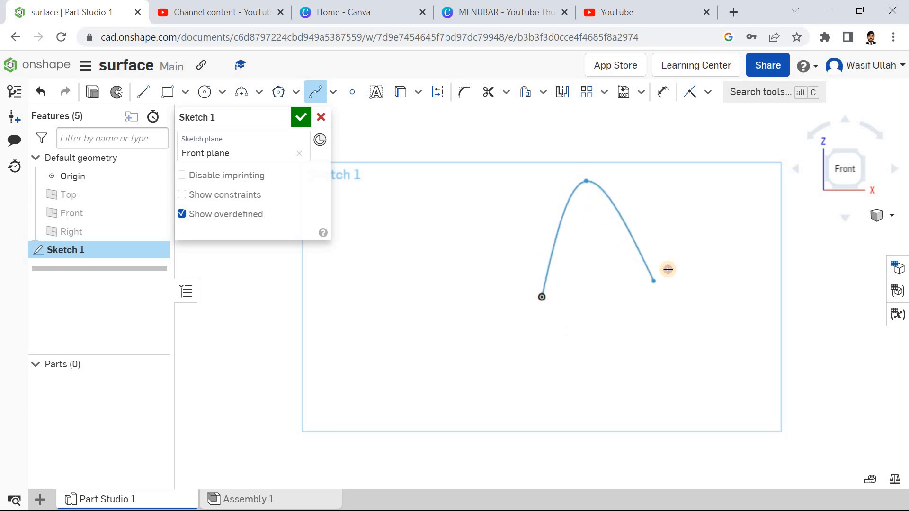
left_click(716, 211)
left_click(742, 200)
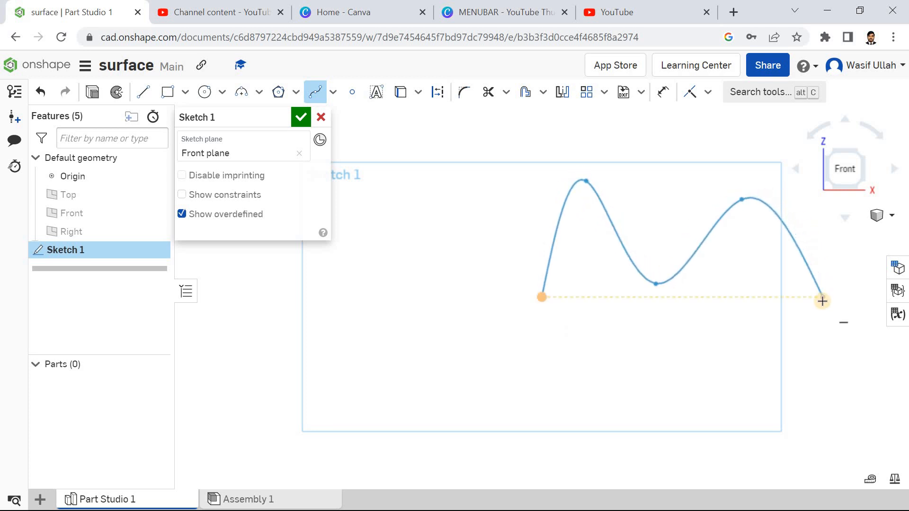
left_click(821, 298)
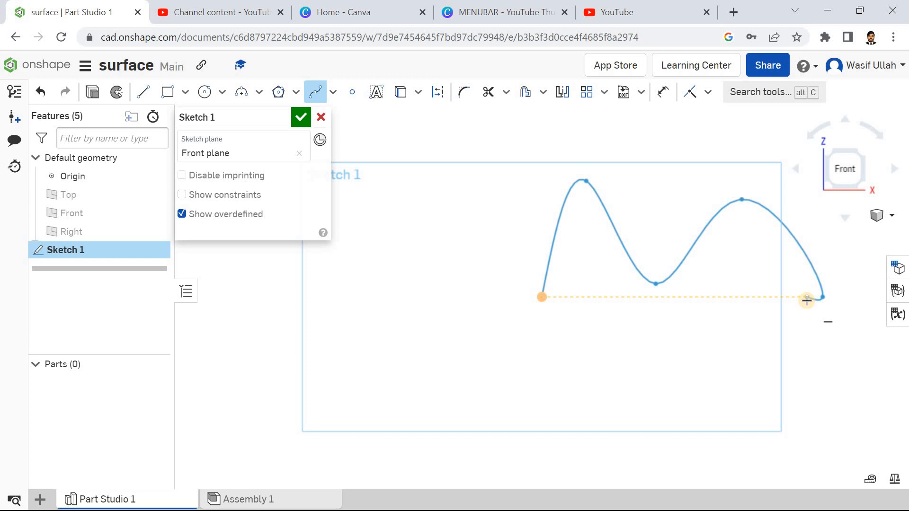
key("Escape")
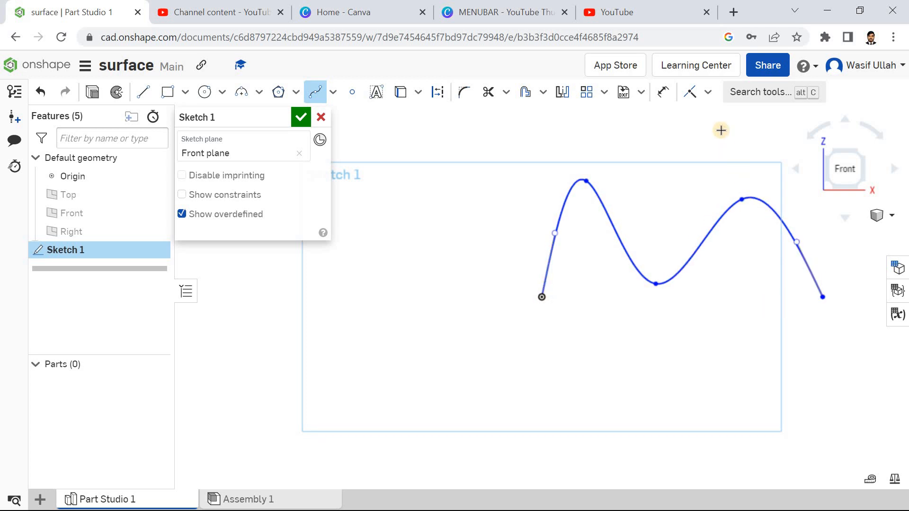
Step: Pick the Horizontal constraint, then accept and close the sketch as Sketch 1
left_click(708, 92)
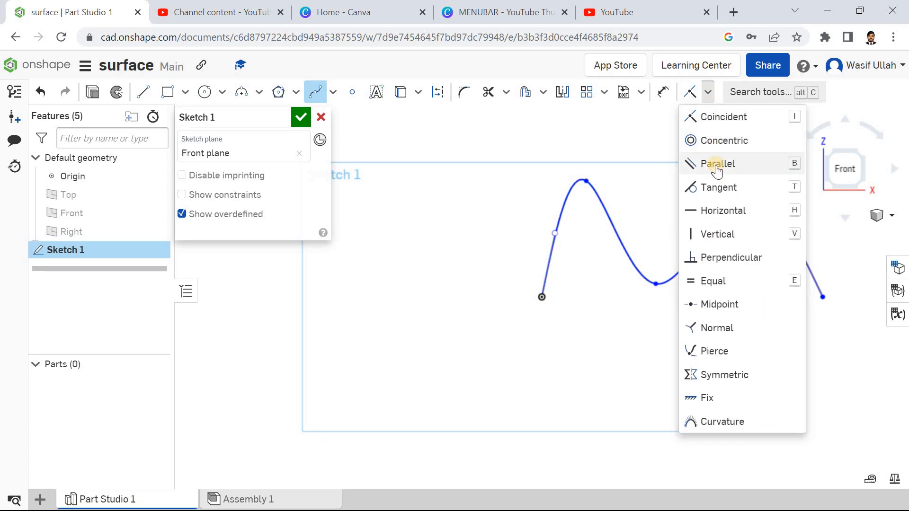
left_click(722, 211)
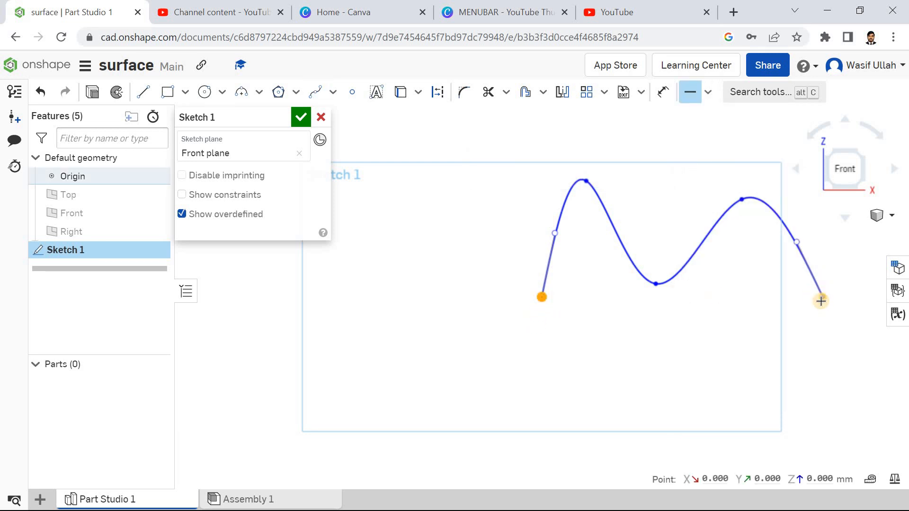
left_click(300, 117)
Step: Return the viewport to the isometric view
right_click(356, 196)
left_click(374, 252)
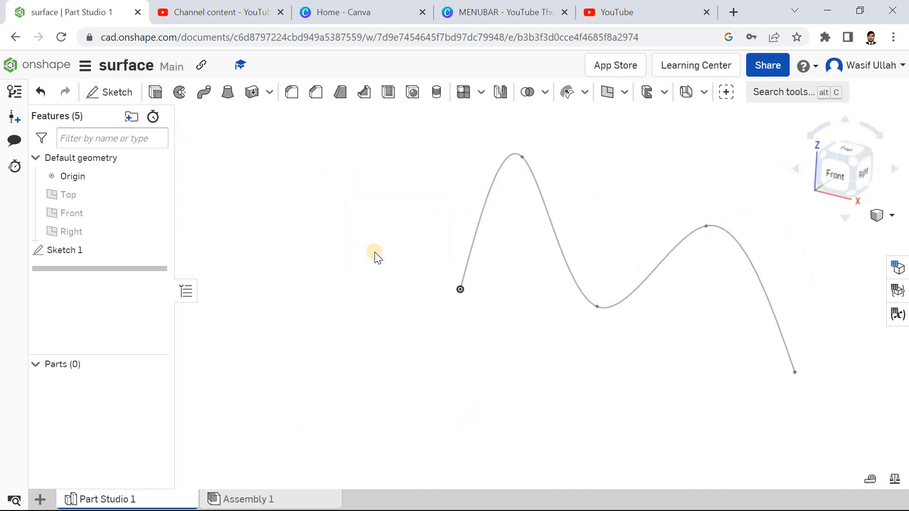
Step: Extrude the wavy spline as a surface, trying 200 mm then settling on a 150 mm depth
left_click(155, 92)
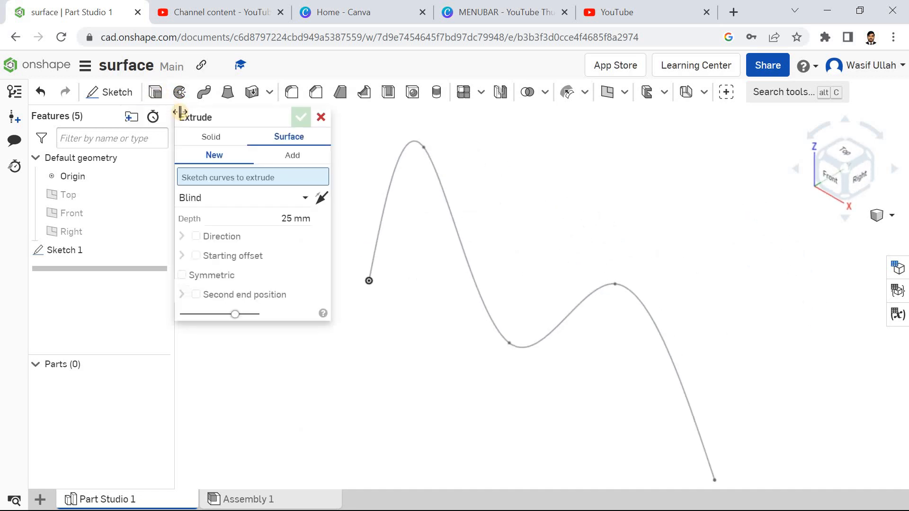
left_click(440, 184)
left_click(295, 231)
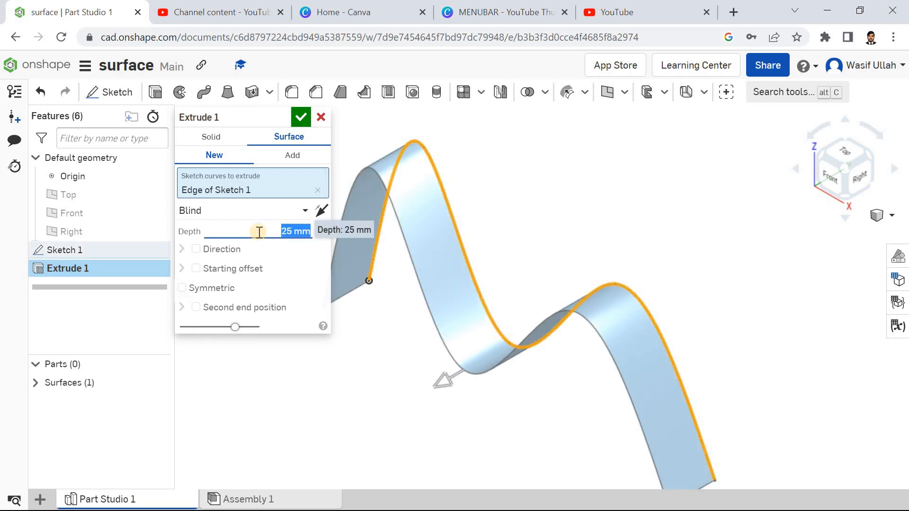
type("200")
key("Return")
scroll(608, 196, "down", 5)
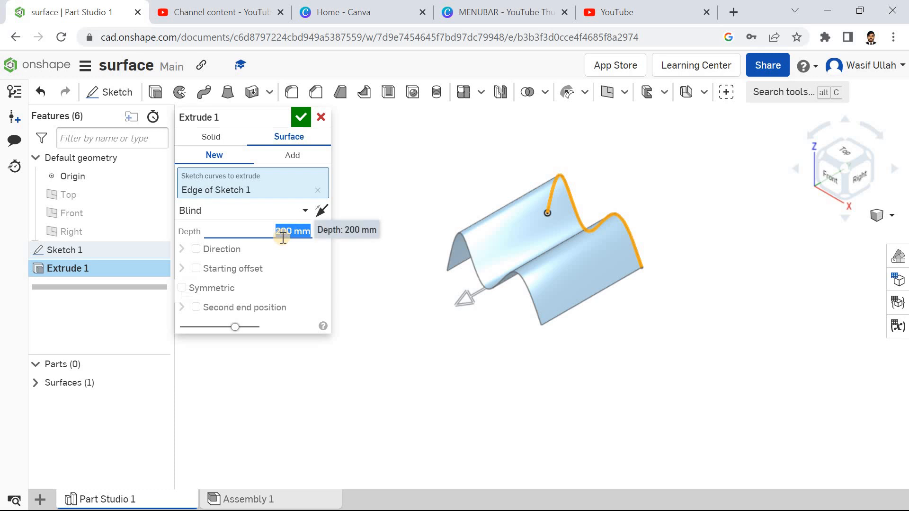
type("150")
key("Return")
Step: Switch the viewport back to the isometric view to inspect the surface
right_click(697, 199)
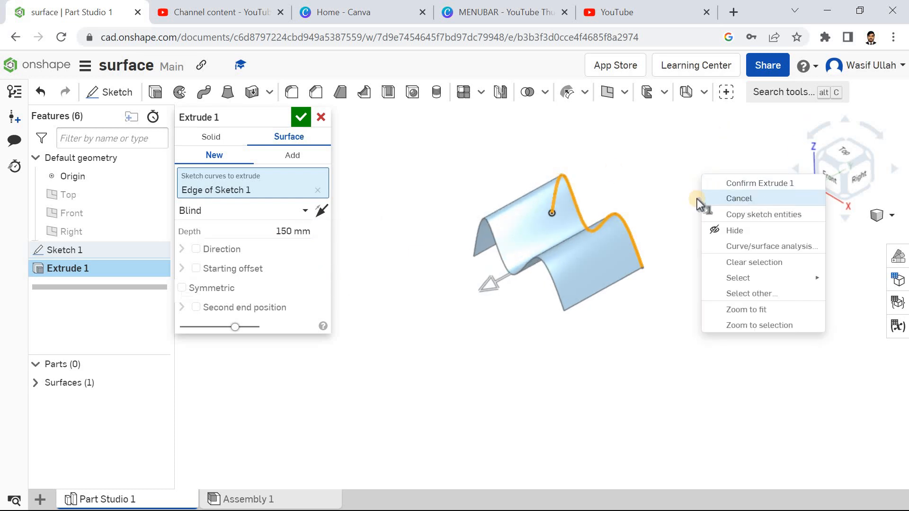
key("Escape")
left_click(882, 215)
left_click(847, 222)
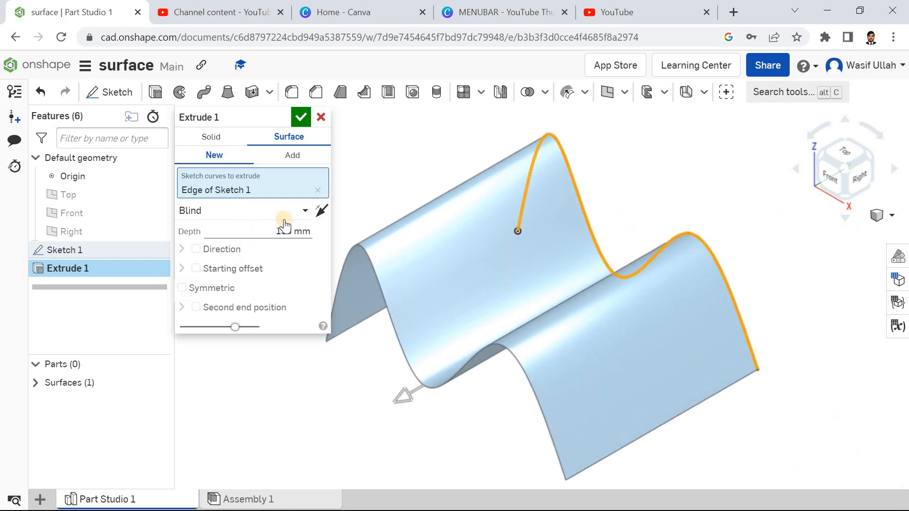
Step: Try the Symmetric option, revert to one-sided, and confirm Extrude 1 at 150 mm
left_click(182, 288)
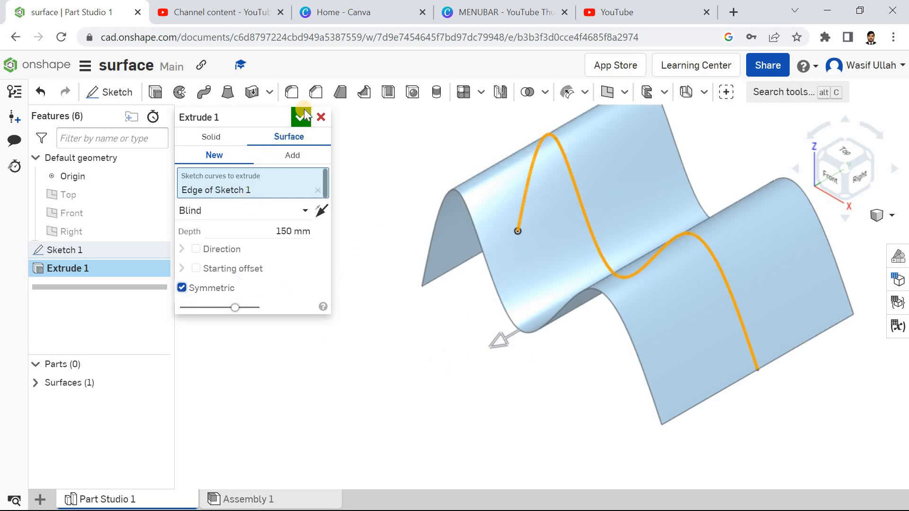
left_click(183, 288)
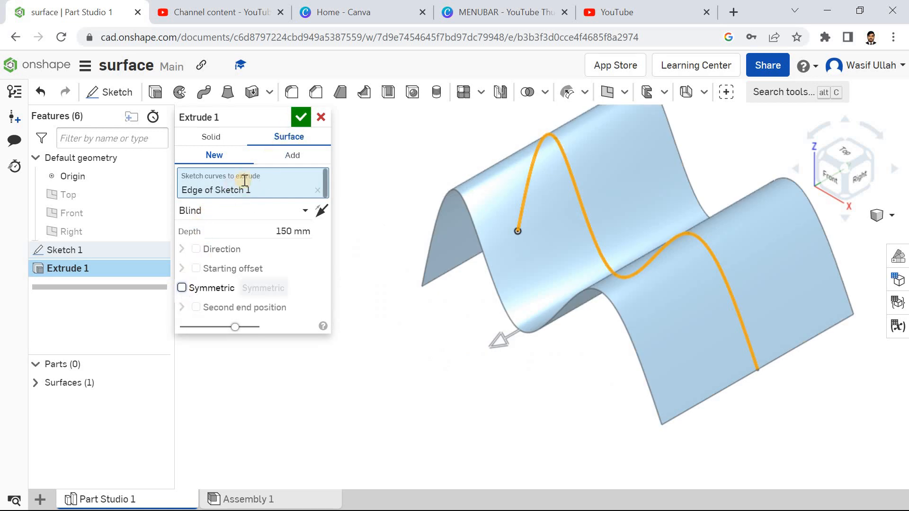
left_click(304, 119)
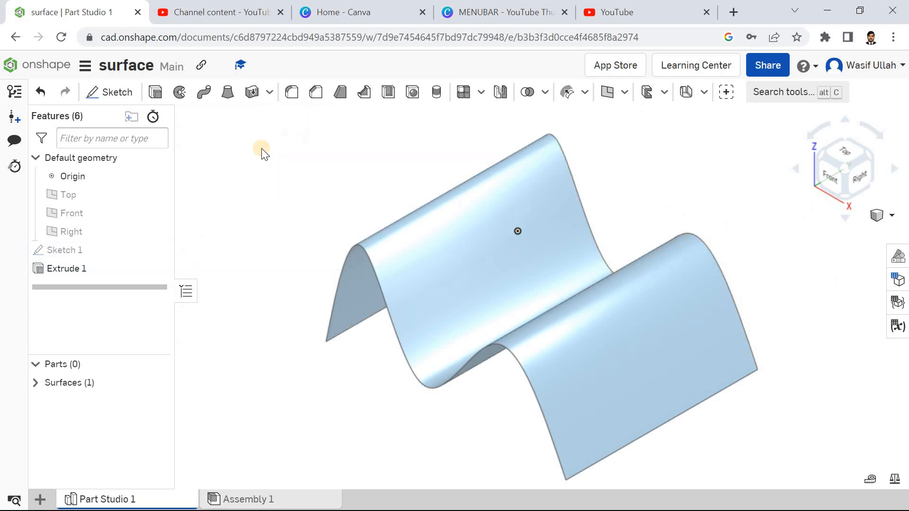